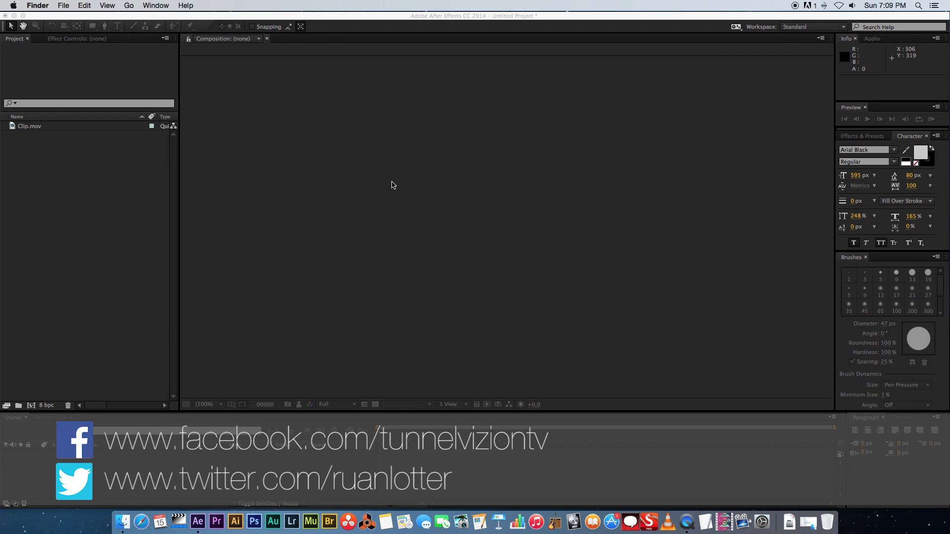
Build a composition named Clip from Clip.mov, leaving its layer deselected.
left_click(27, 152)
left_click_drag(22, 127, 30, 405)
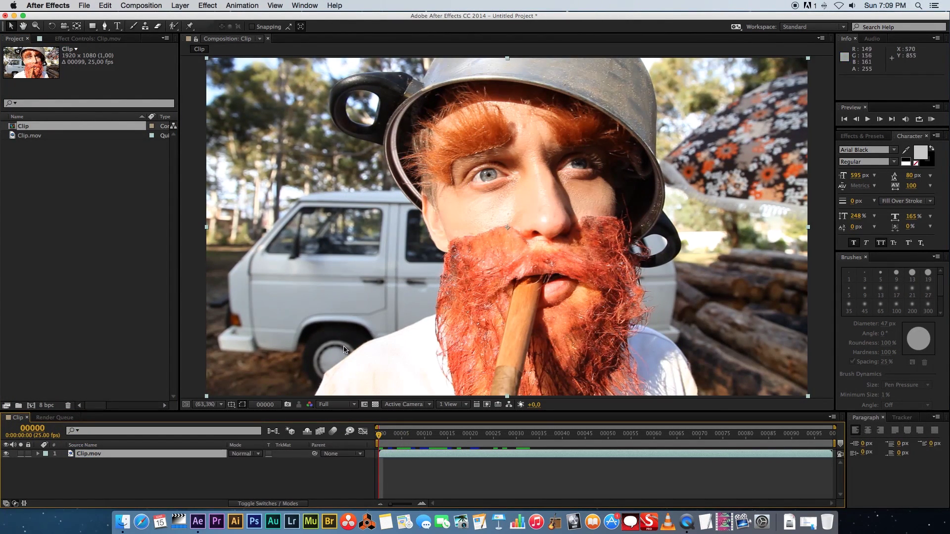
left_click(104, 470)
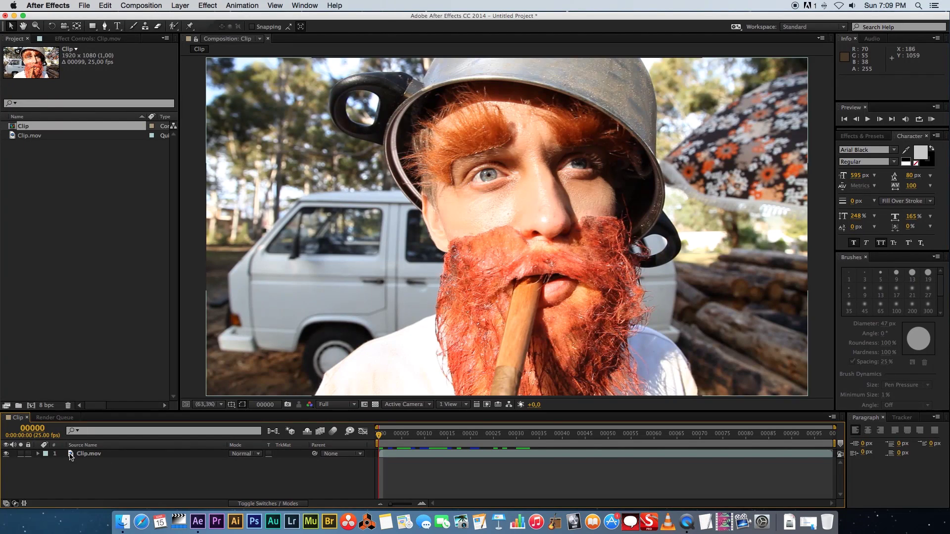
Open Clip.mov in the Layer viewer and ready the Roto Brush with a 23 px round tip.
double_click(71, 455)
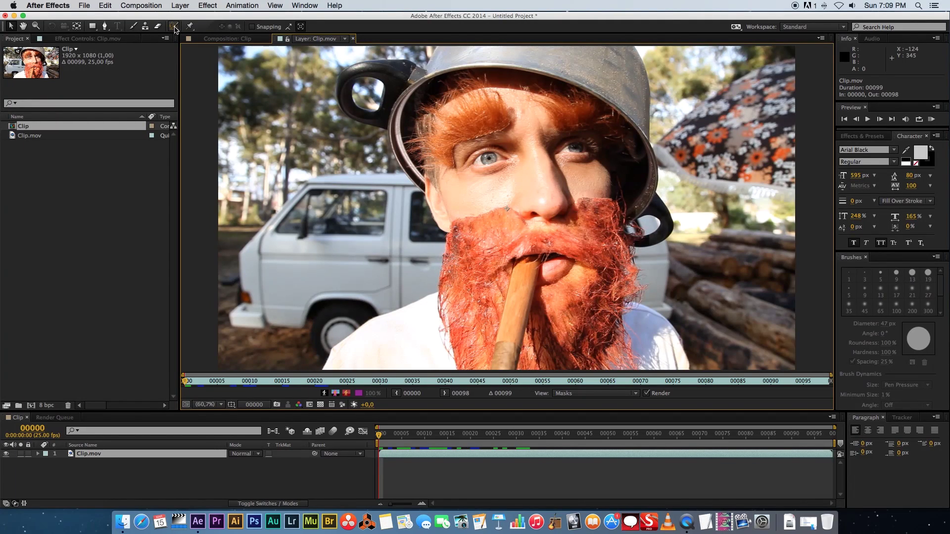
left_click(175, 28)
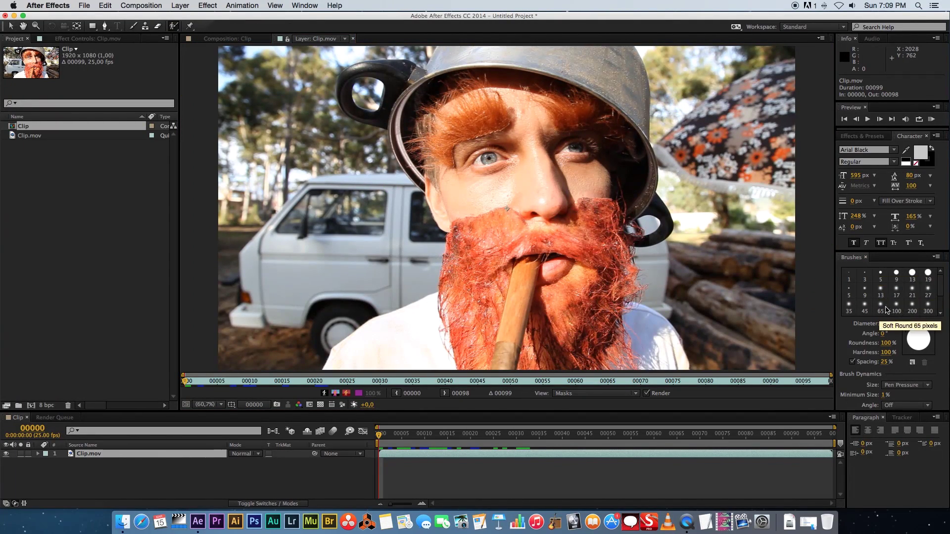
left_click(896, 272)
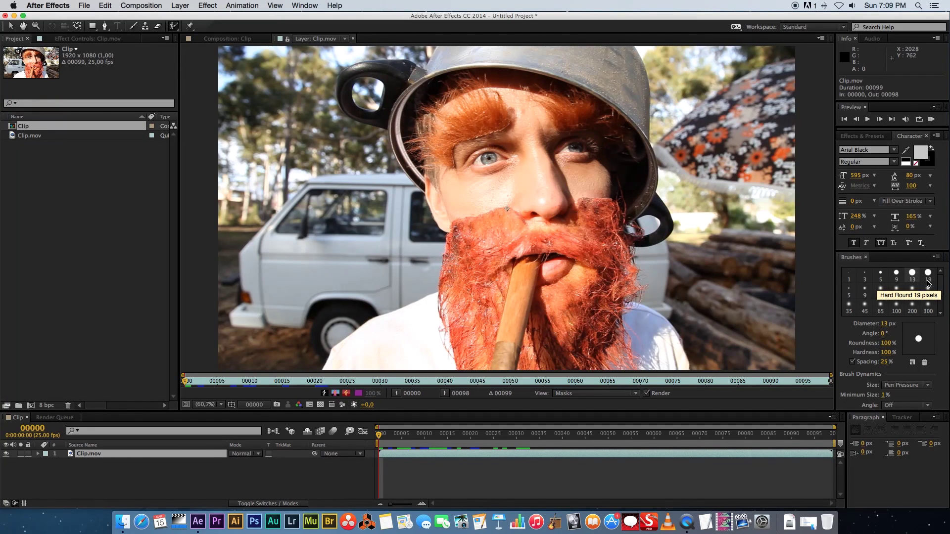
left_click(912, 273)
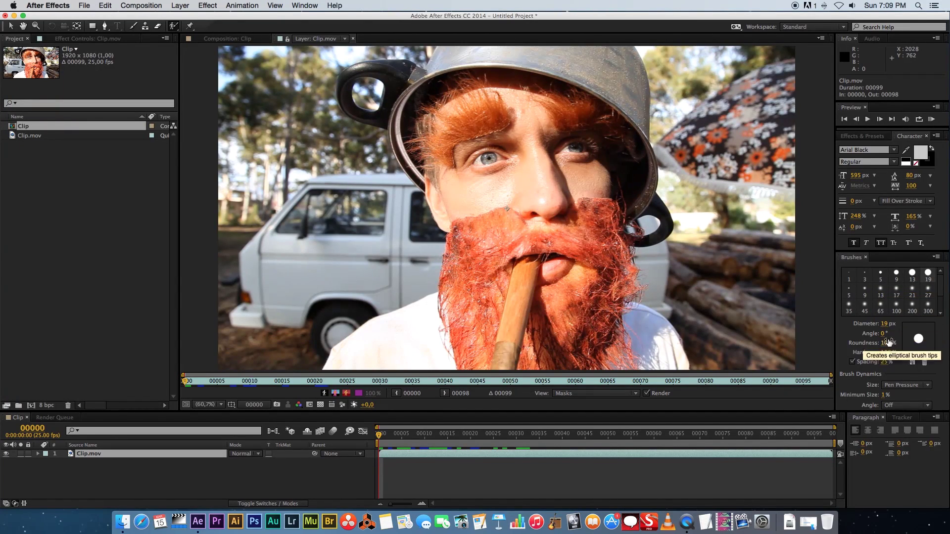
left_click_drag(884, 324, 891, 324)
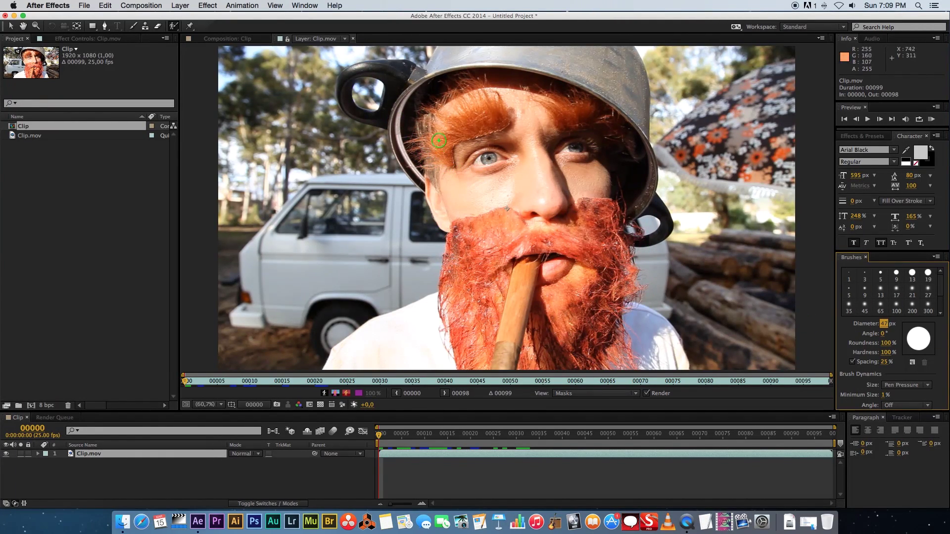
Paint Roto Brush strokes over the pot, its top, rim and handle, removing the handle's hole.
mouse_move(427, 171)
left_mouse_down()
mouse_move(412, 155)
mouse_move(405, 108)
mouse_move(386, 117)
mouse_move(348, 94)
mouse_move(351, 78)
mouse_move(466, 47)
left_mouse_up()
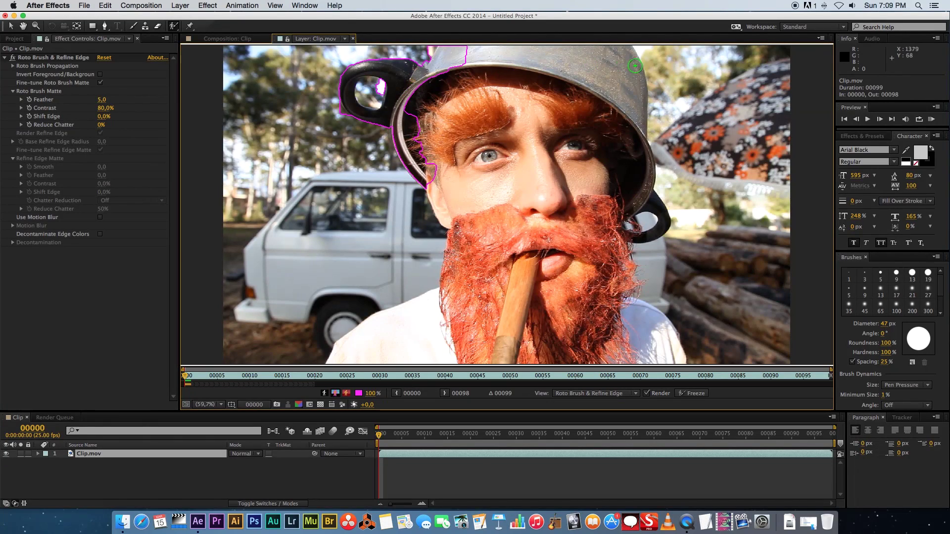
mouse_move(588, 53)
left_mouse_down()
mouse_move(619, 58)
mouse_move(647, 163)
mouse_move(616, 212)
left_mouse_up()
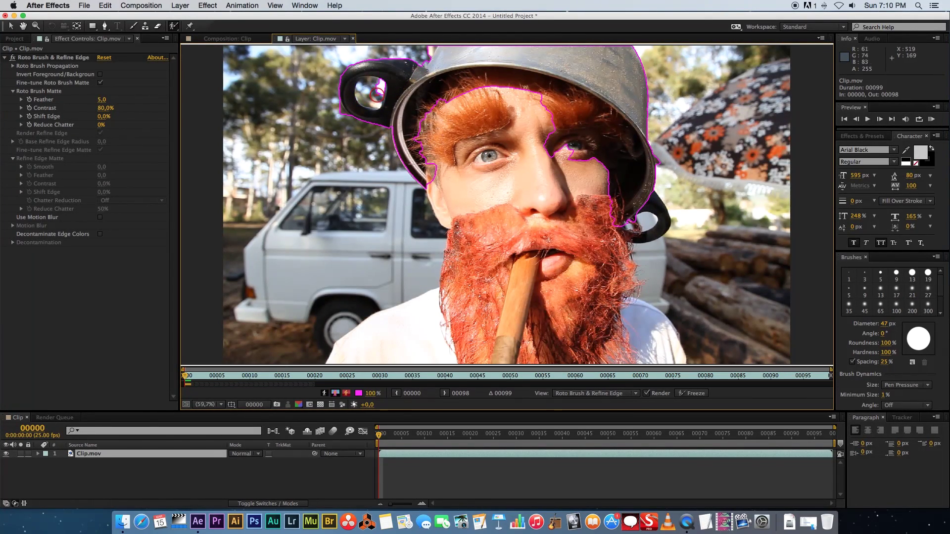
mouse_move(377, 94)
left_mouse_down()
mouse_move(381, 83)
mouse_move(381, 101)
mouse_move(371, 84)
mouse_move(384, 83)
left_mouse_up()
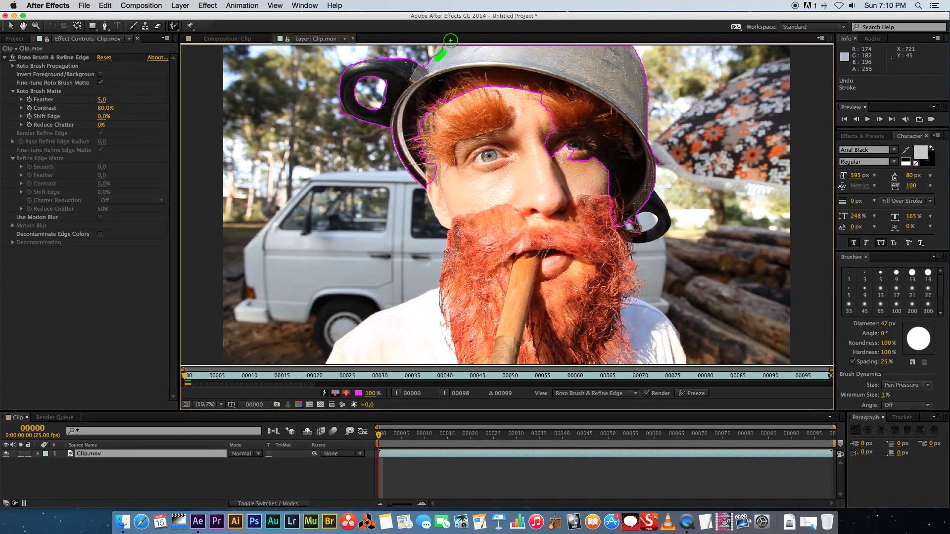
left_click_drag(450, 40, 453, 45)
left_click_drag(647, 167, 661, 164)
mouse_move(647, 203)
left_mouse_down()
mouse_move(662, 217)
mouse_move(658, 231)
mouse_move(621, 232)
left_mouse_up()
Extend the matte over the forehead, eyes, both shoulders, cigar and beard edge, then cut out the handle hole.
mouse_move(611, 174)
left_mouse_down()
mouse_move(517, 96)
mouse_move(458, 172)
mouse_move(455, 237)
mouse_move(517, 254)
mouse_move(529, 198)
mouse_move(575, 315)
left_mouse_up()
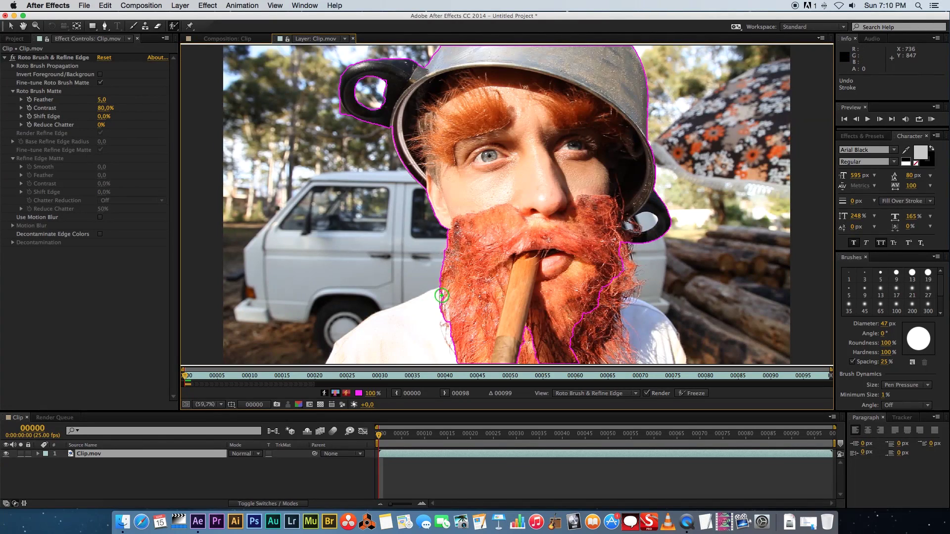
mouse_move(442, 296)
left_mouse_down()
mouse_move(369, 329)
mouse_move(328, 365)
left_mouse_up()
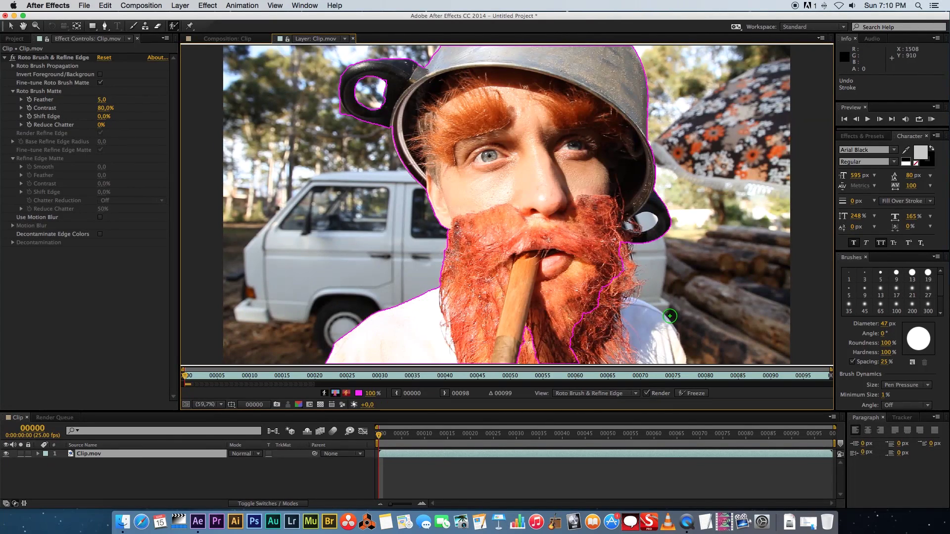
mouse_move(624, 300)
left_mouse_down()
mouse_move(653, 318)
mouse_move(681, 363)
left_mouse_up()
left_click_drag(533, 329, 518, 364)
left_click_drag(604, 299, 641, 242)
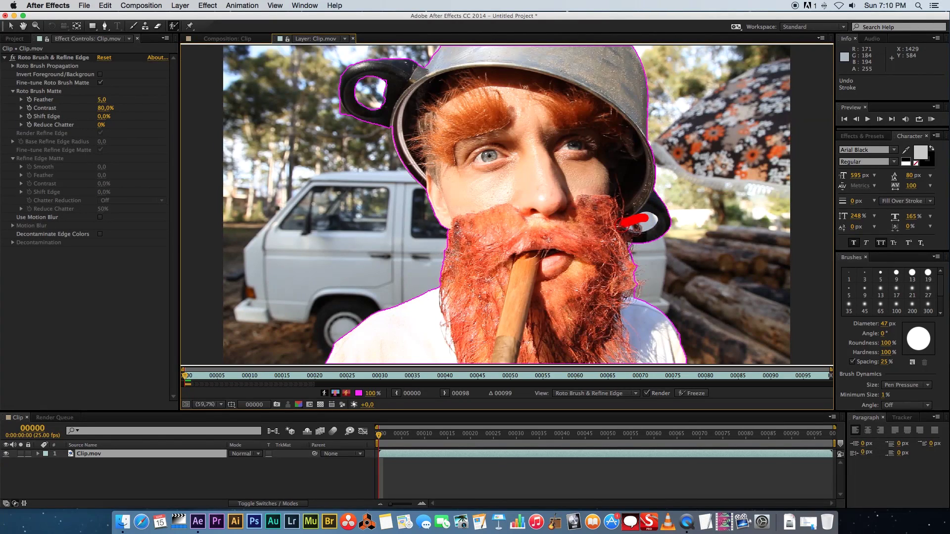
mouse_move(640, 219)
left_mouse_down()
mouse_move(616, 220)
mouse_move(614, 235)
left_mouse_up()
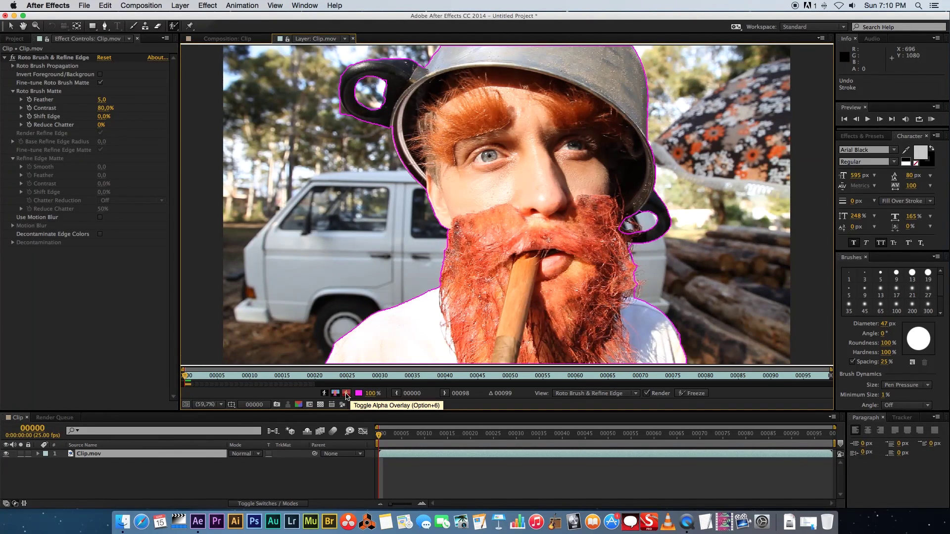
Check the matte with the red alpha overlay, refine the pot rim, and extend the span to frame 78.
left_click(347, 394)
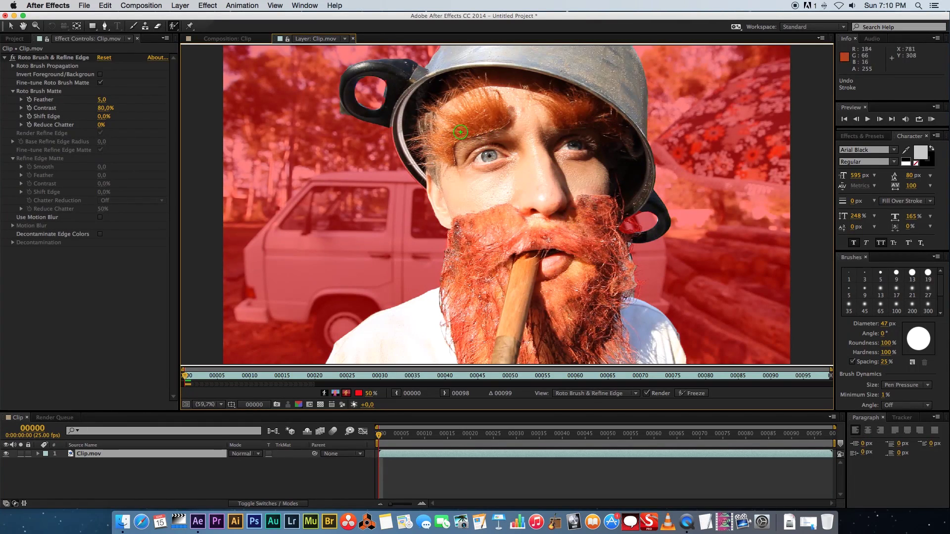
mouse_move(456, 94)
left_mouse_down()
mouse_move(515, 80)
mouse_move(483, 82)
mouse_move(589, 100)
left_mouse_up()
left_click_drag(415, 384, 694, 381)
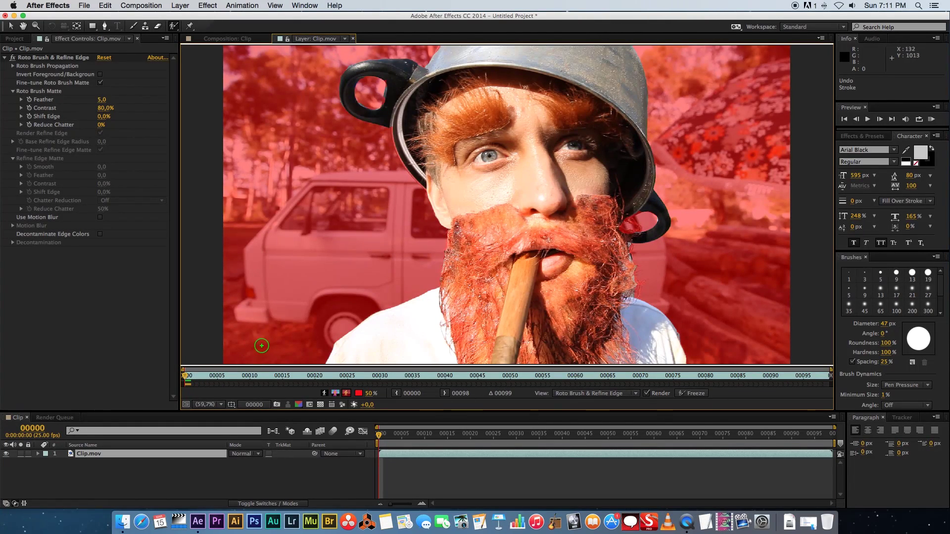
Play to frame 52 to propagate the matte, then freeze it across all 99 frames.
key("space")
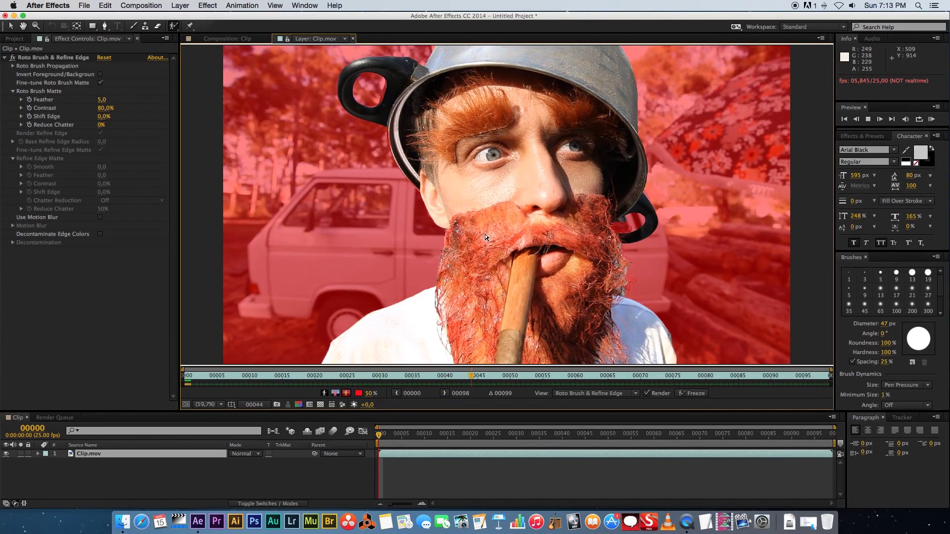
key("space")
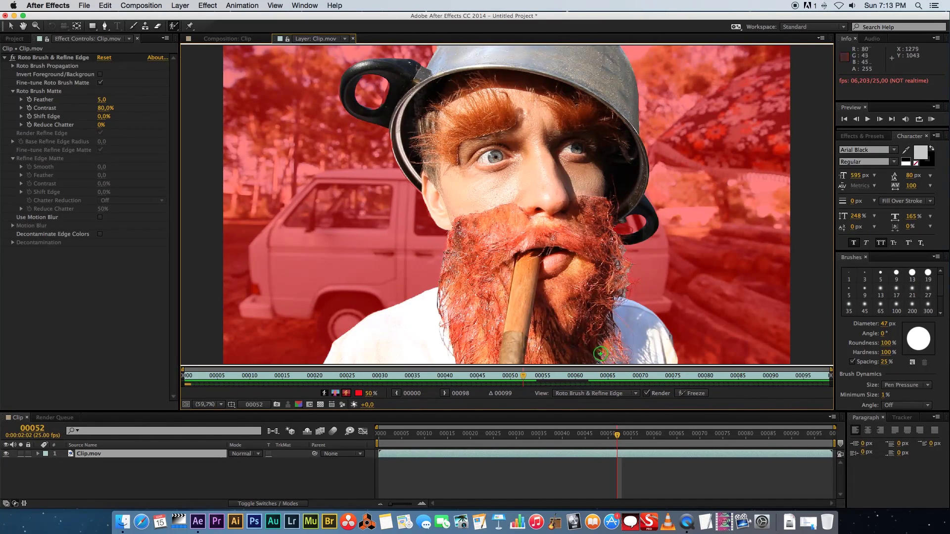
left_click(698, 394)
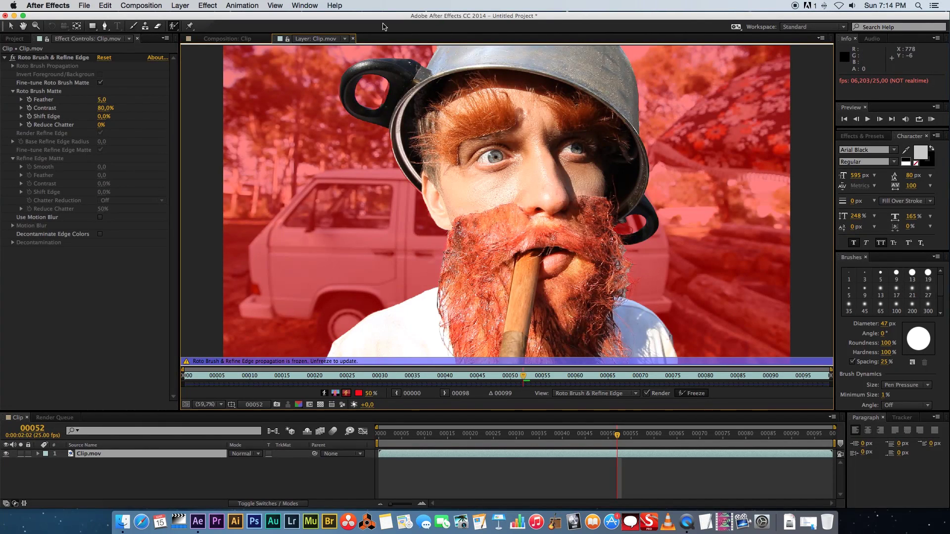
Return to the Clip composition and preview the rotoscoped man on black from the first frame.
left_click(354, 40)
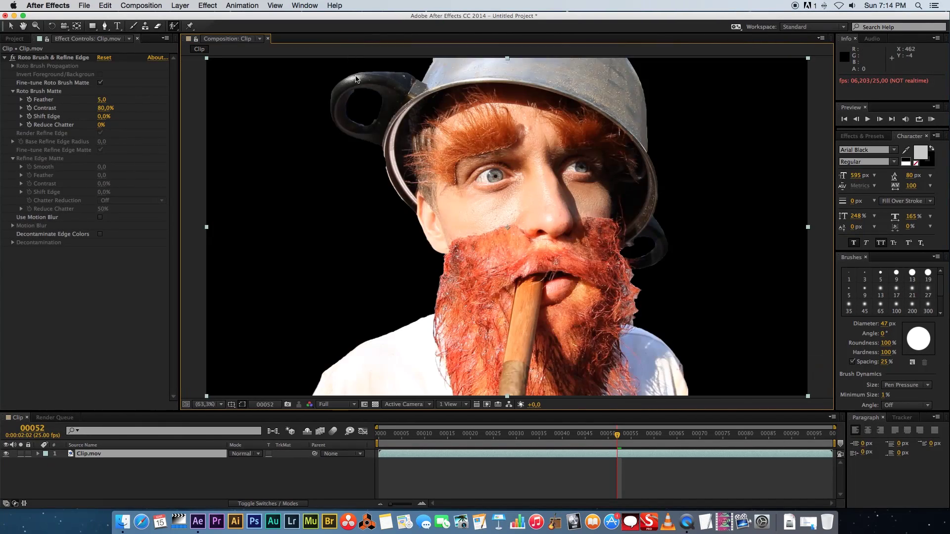
left_click_drag(420, 440, 379, 434)
key("space")
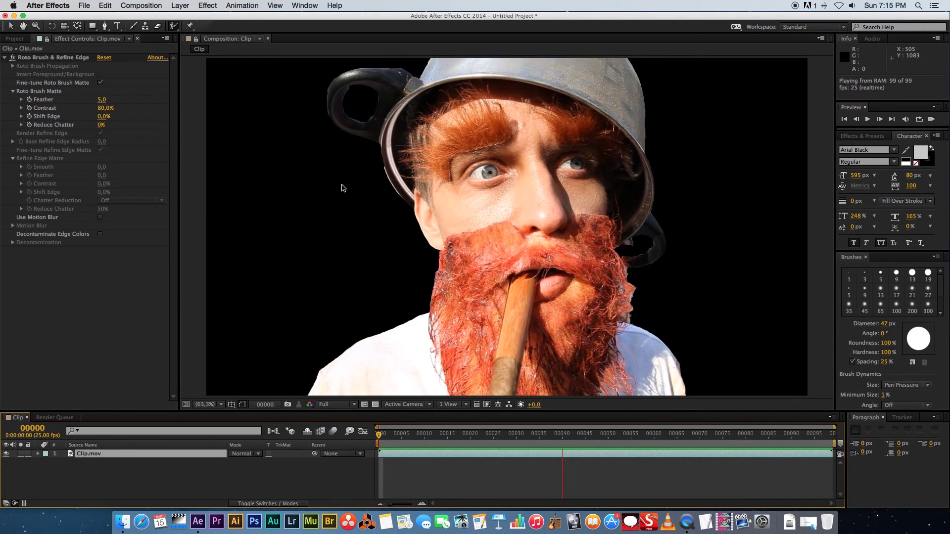
key("space")
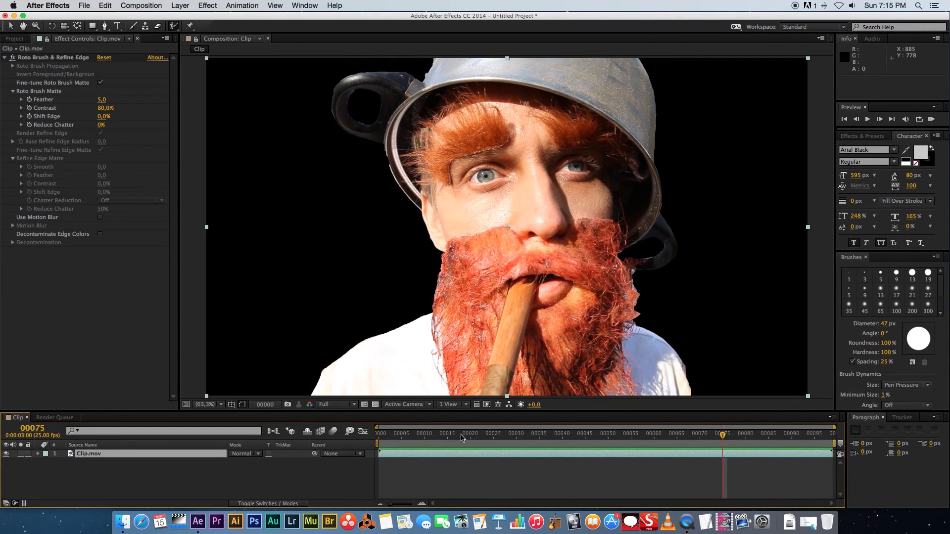
left_click_drag(461, 438, 384, 435)
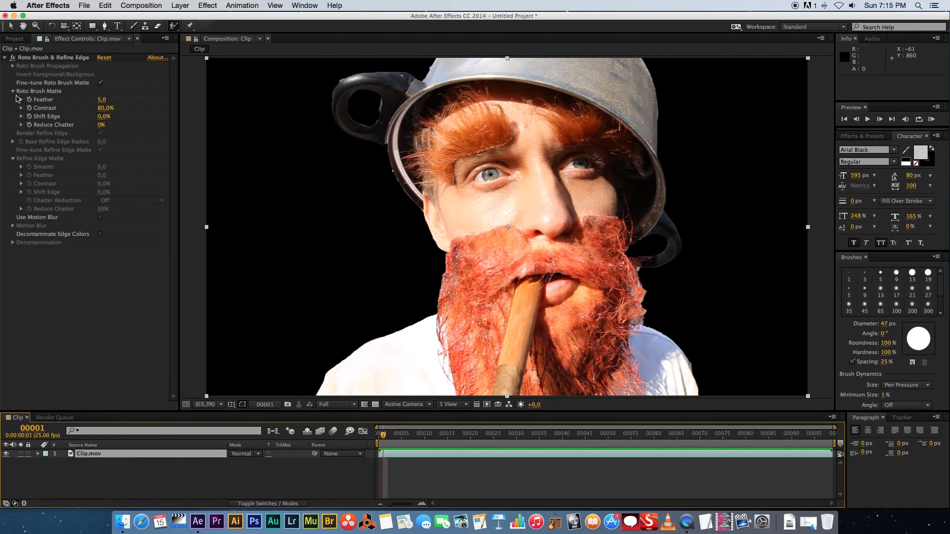
Set Roto Brush Matte Feather to 20 and check the softened edge at frame 00011.
left_click(127, 174)
key("Home")
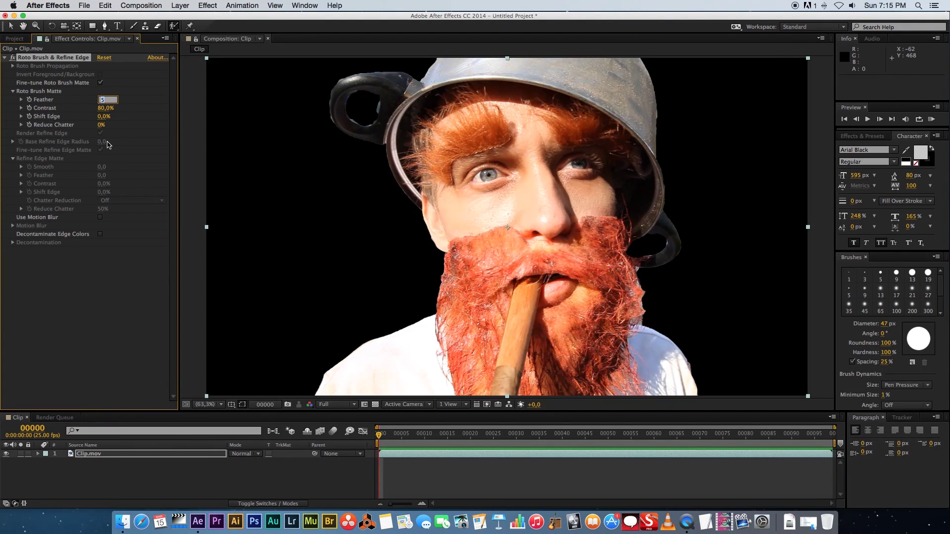
left_click(432, 435)
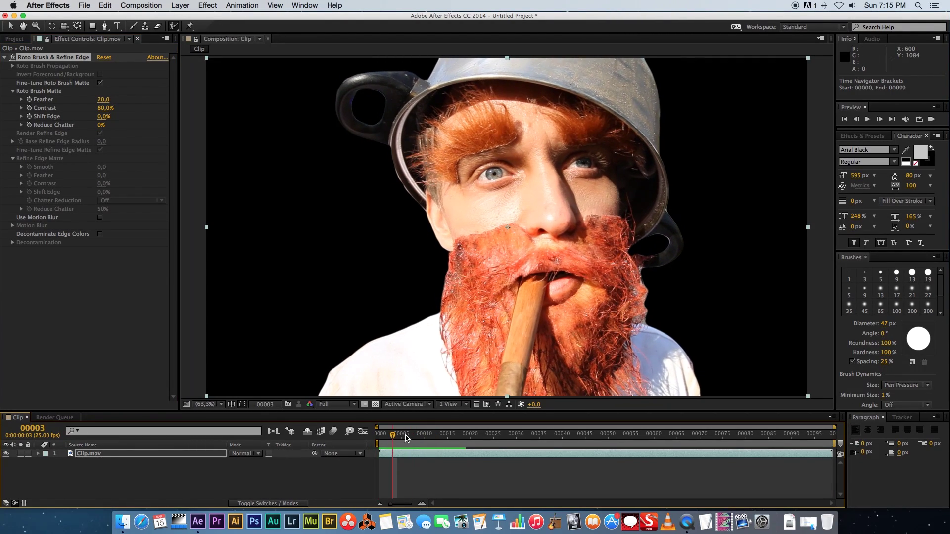
left_click_drag(435, 436, 429, 437)
Duplicate the Clip.mov layer and delete the Roto Brush effect from the copy.
left_click(124, 469)
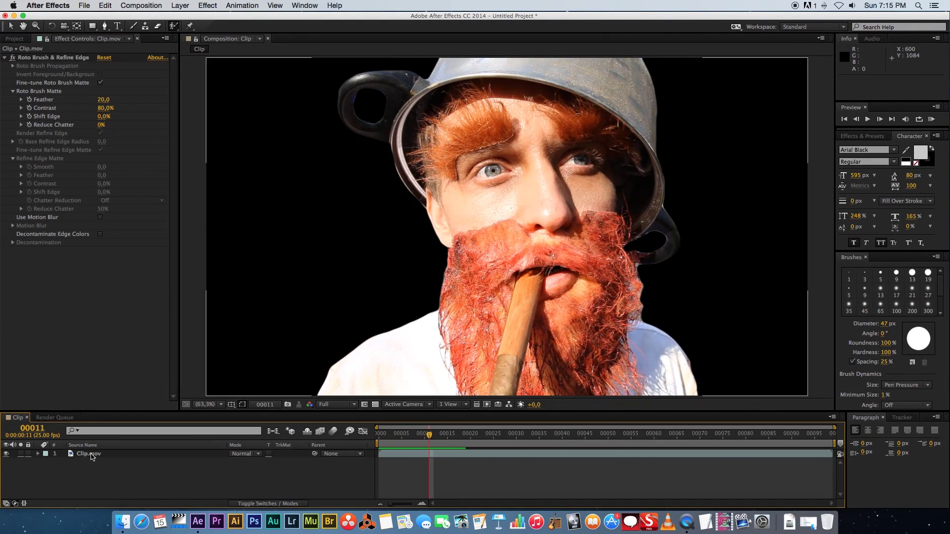
key("super+d")
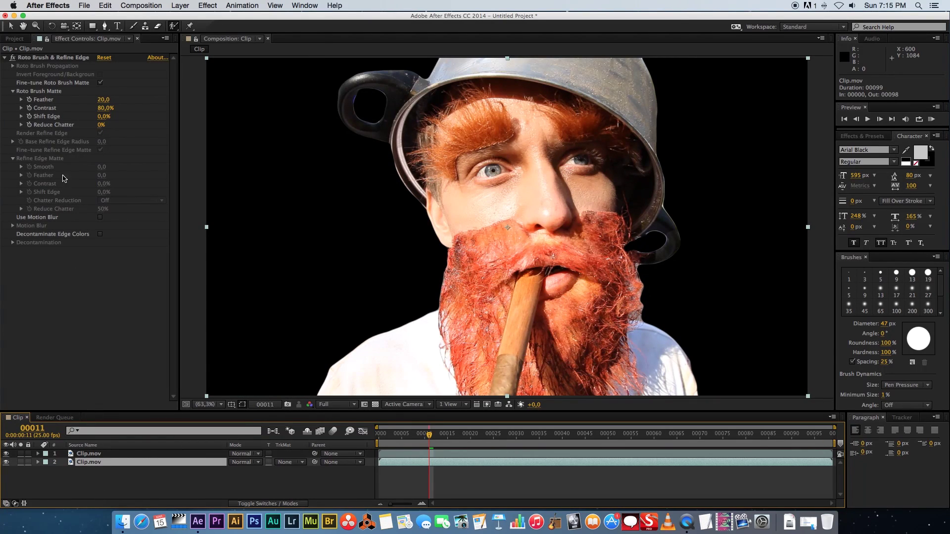
left_click(40, 58)
key("Delete")
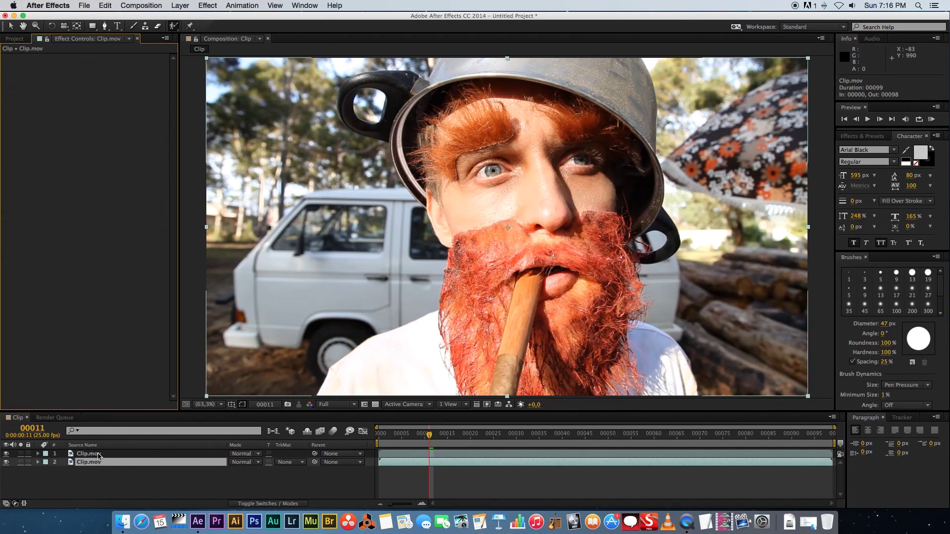
Add an Exposure effect set to -1.82 to the background copy and check frame 00050.
right_click(103, 253)
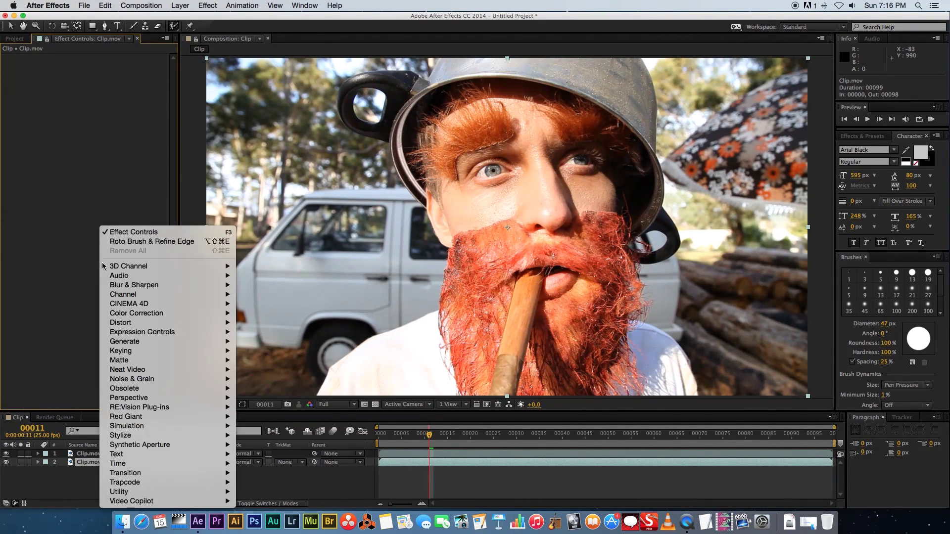
mouse_move(208, 313)
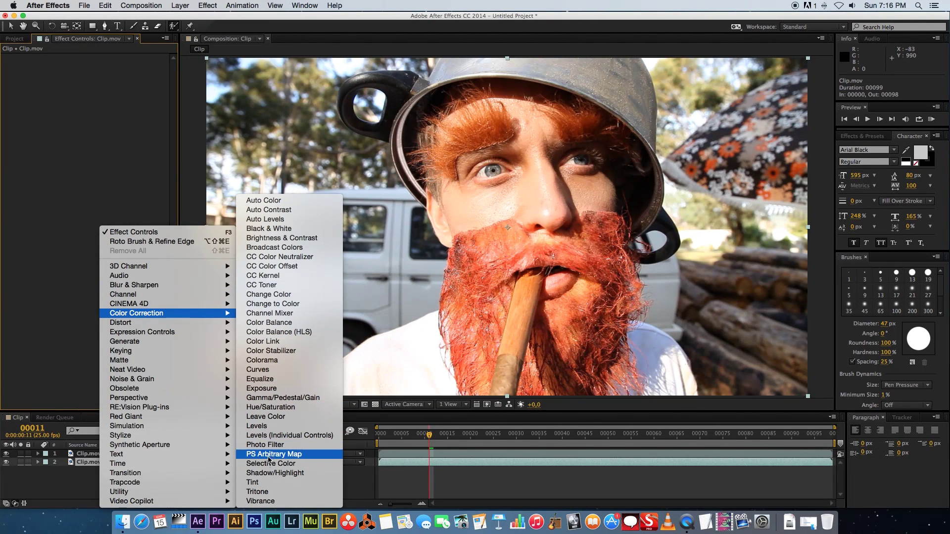
left_click(266, 389)
left_click_drag(99, 83, 69, 112)
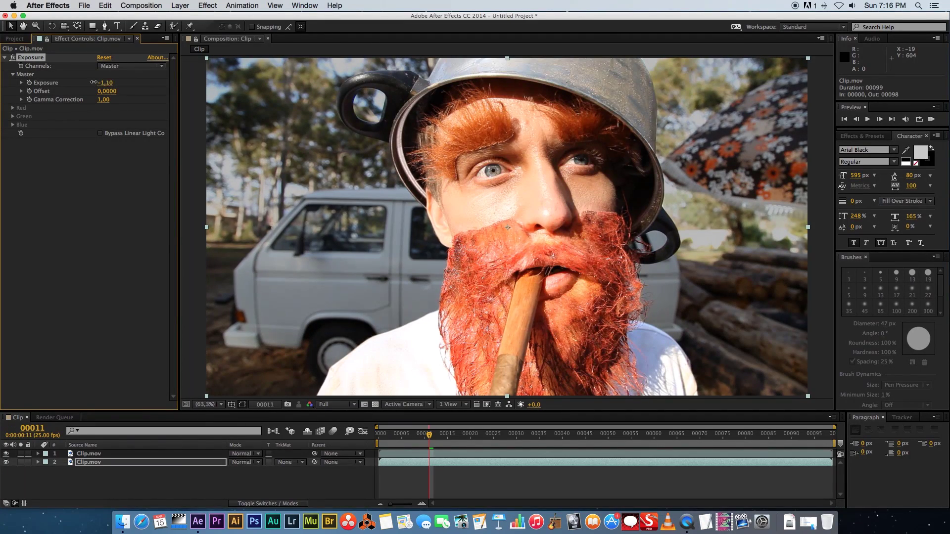
left_click_drag(93, 82, 79, 97)
left_click(301, 474)
left_click_drag(420, 433, 608, 434)
key("KP_0")
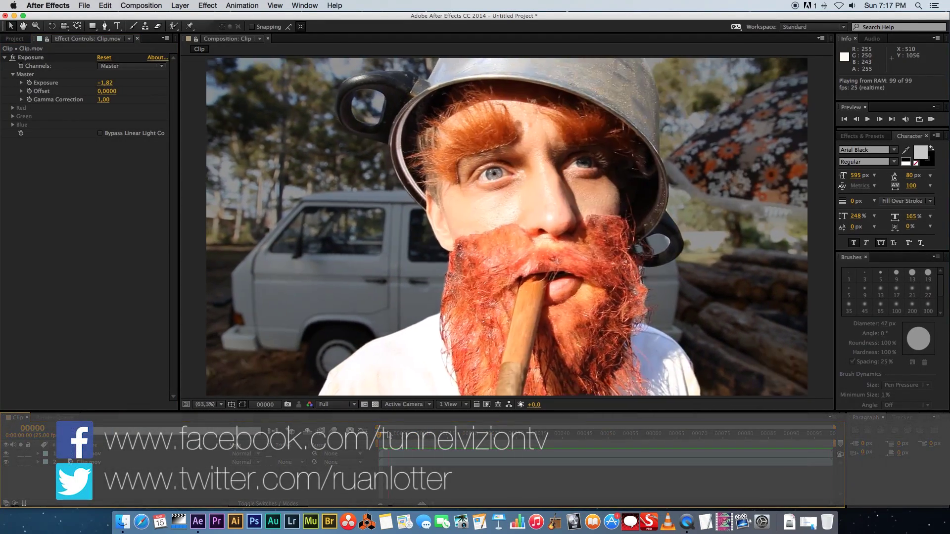